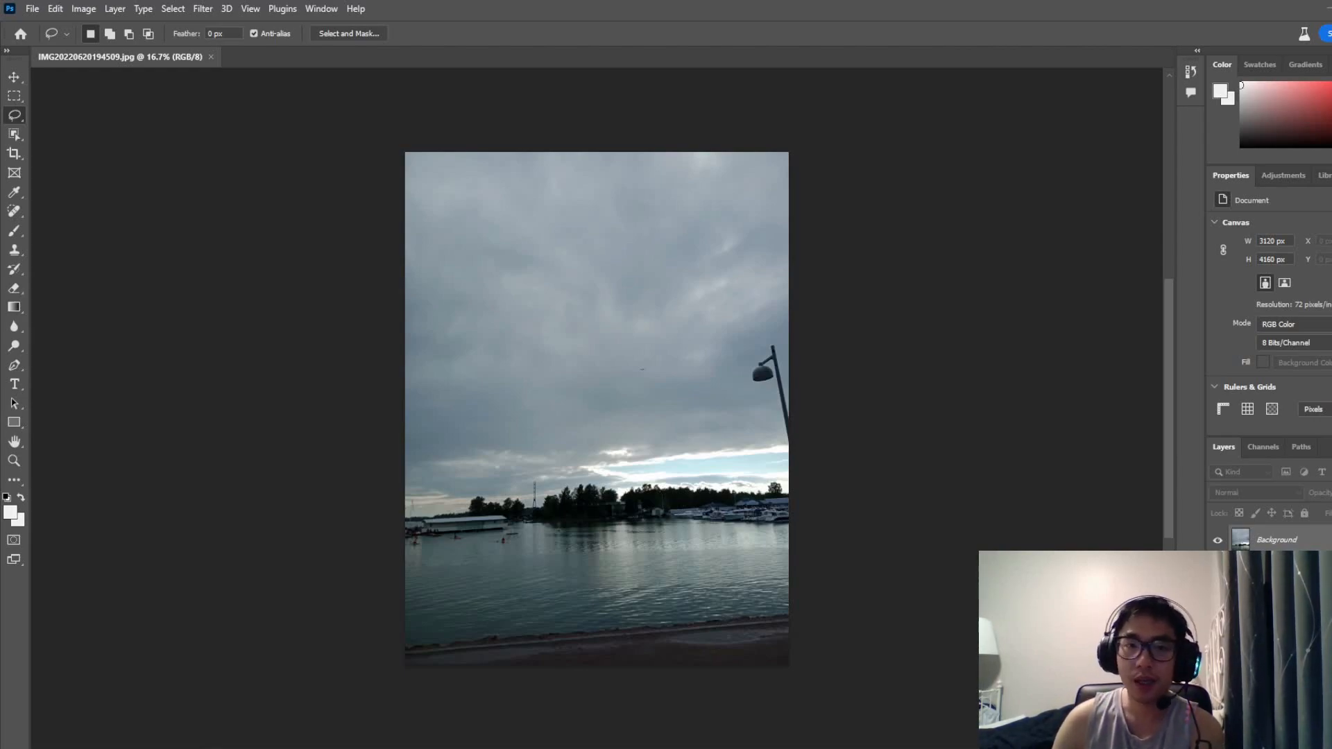
# Lasso the water area between the far shoreline and the near shore, and show the Contextual Task Bar.
pyautogui.moveTo(793, 487)
pyautogui.mouseDown()
pyautogui.moveTo(406, 624)
pyautogui.moveTo(625, 517)
pyautogui.moveTo(797, 511)
pyautogui.moveTo(770, 521)
pyautogui.mouseUp()
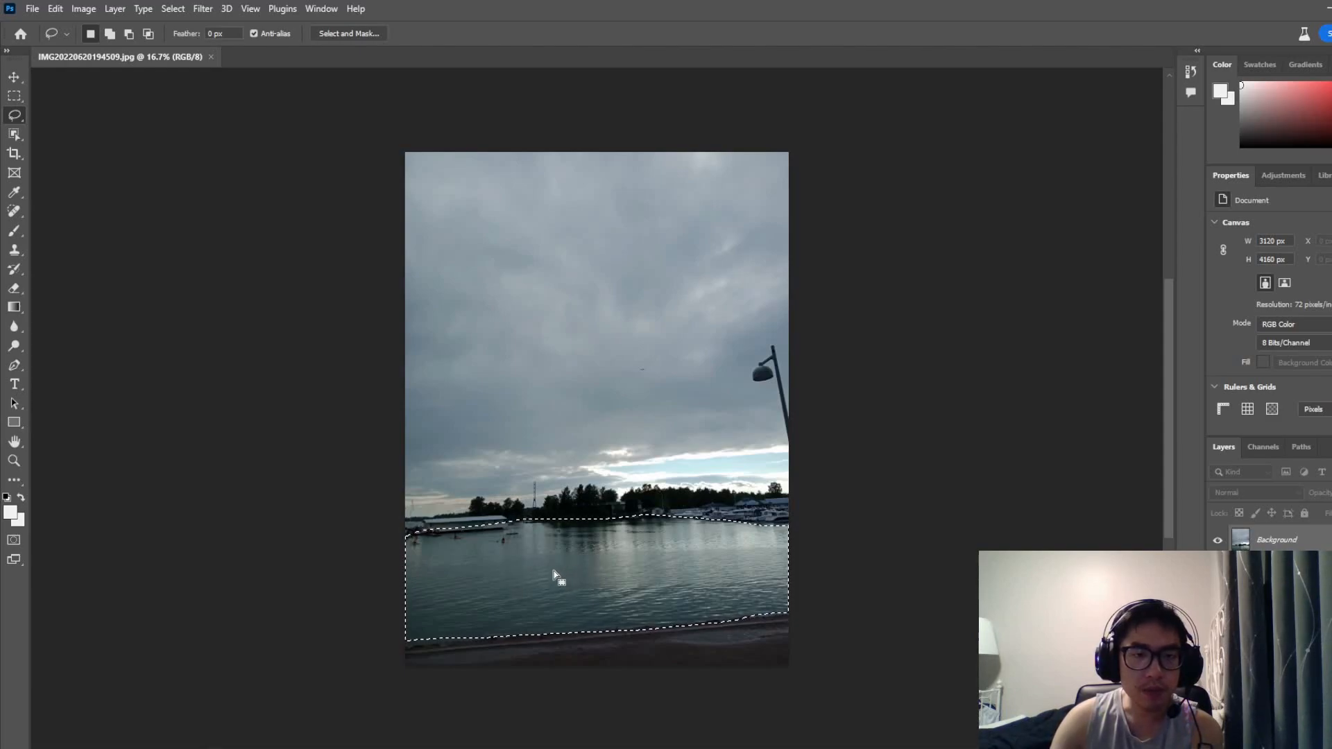
pyautogui.rightClick(581, 568)
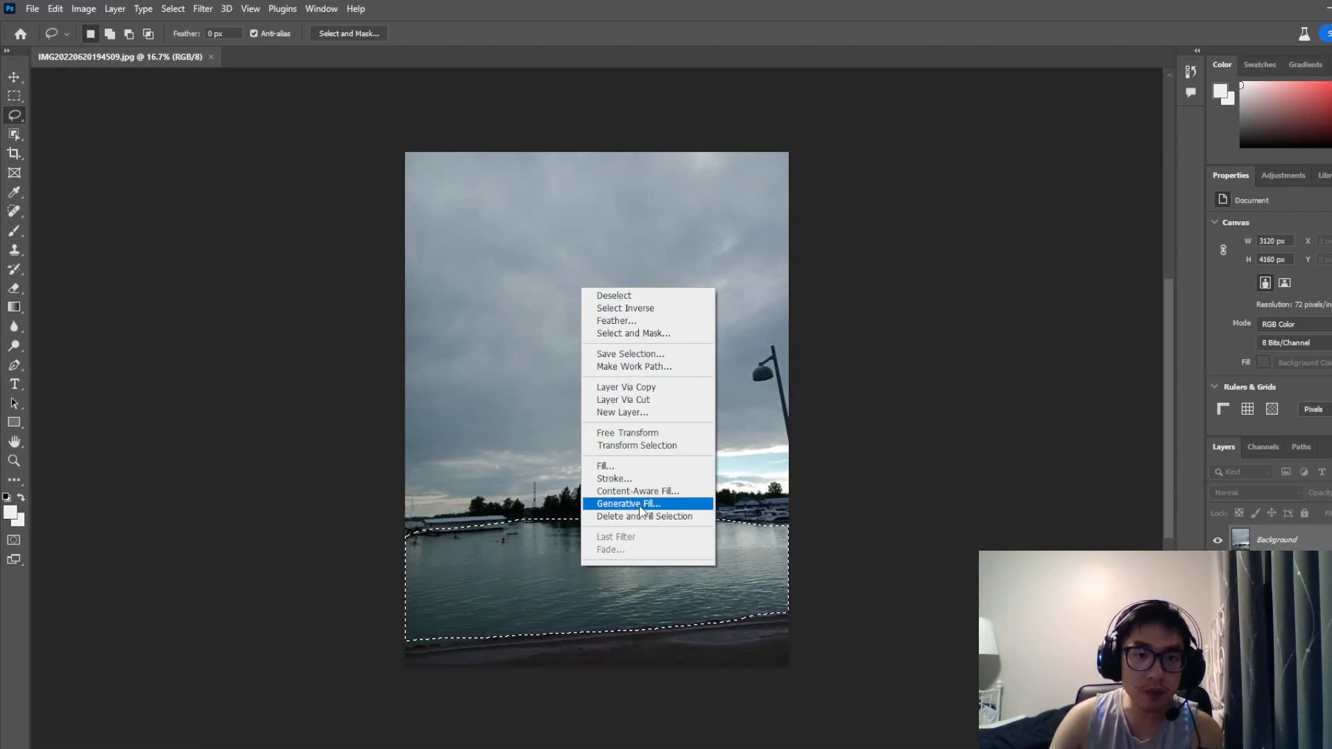
pyautogui.click(809, 504)
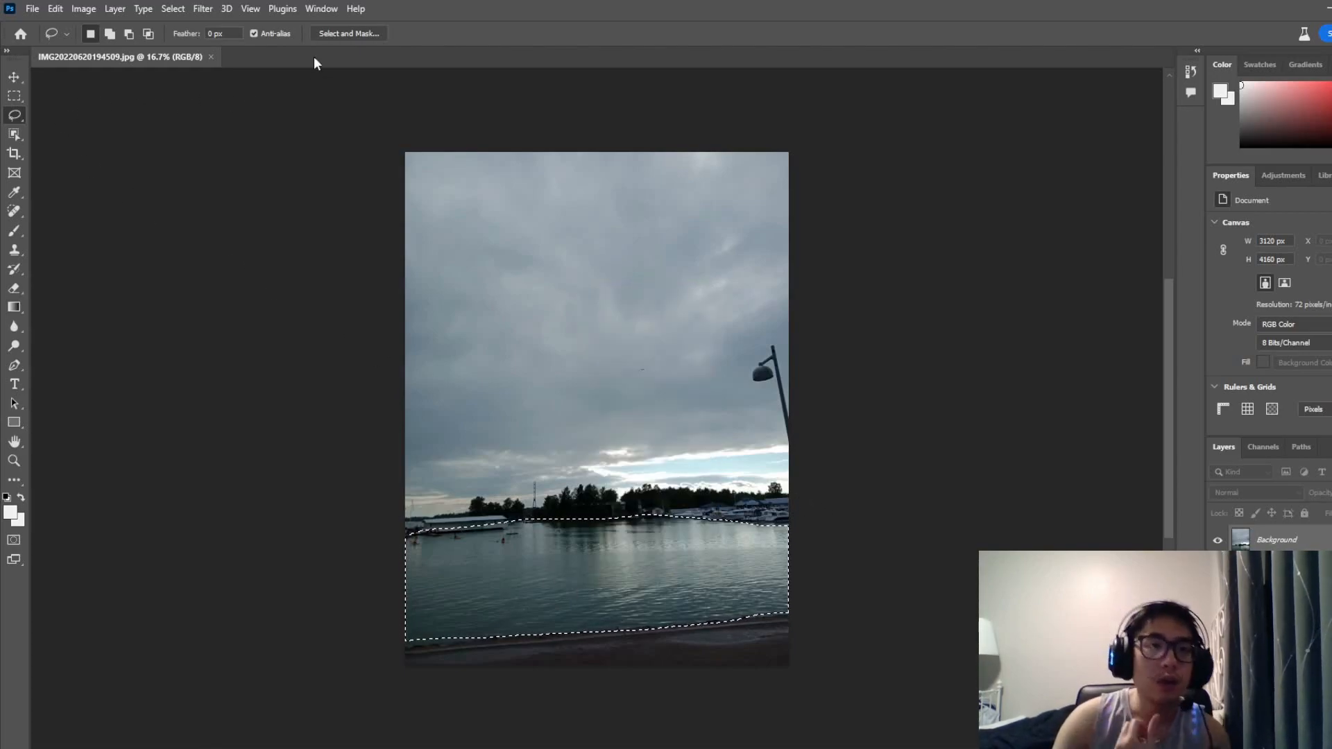
pyautogui.click(321, 8)
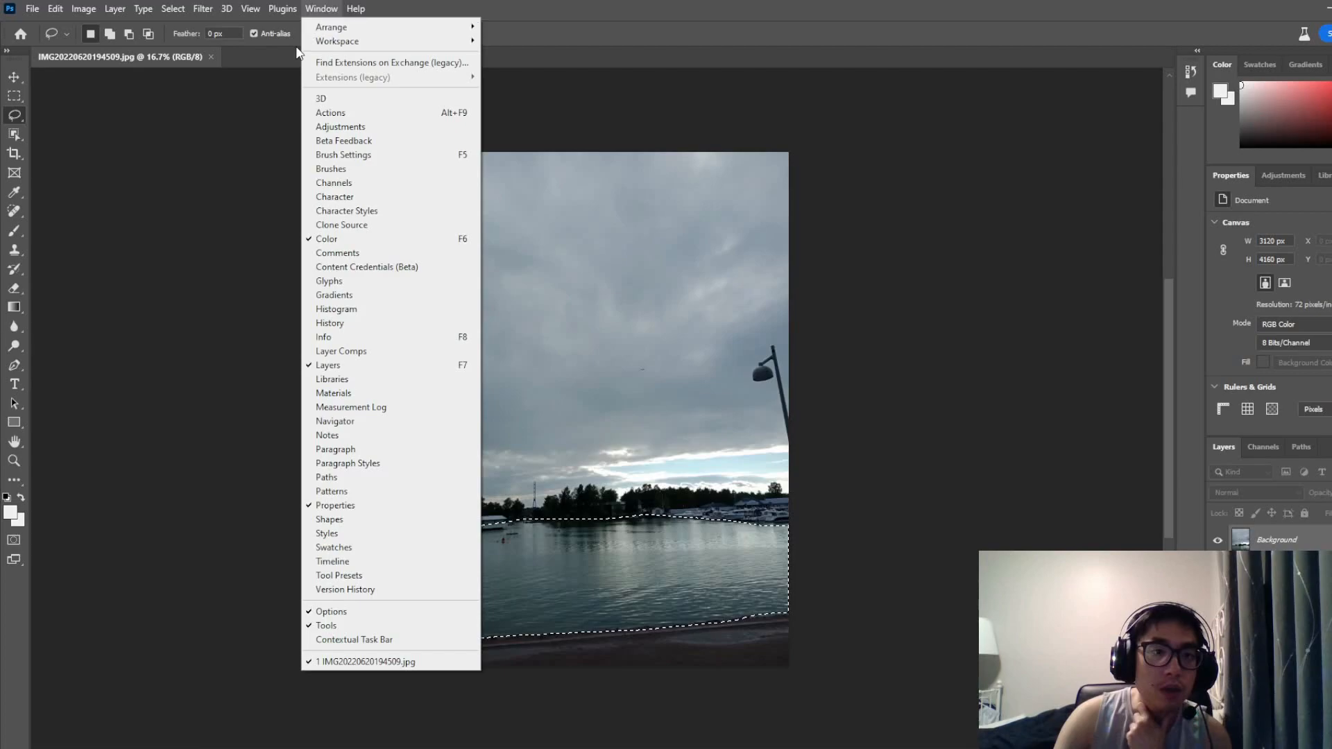
pyautogui.click(426, 639)
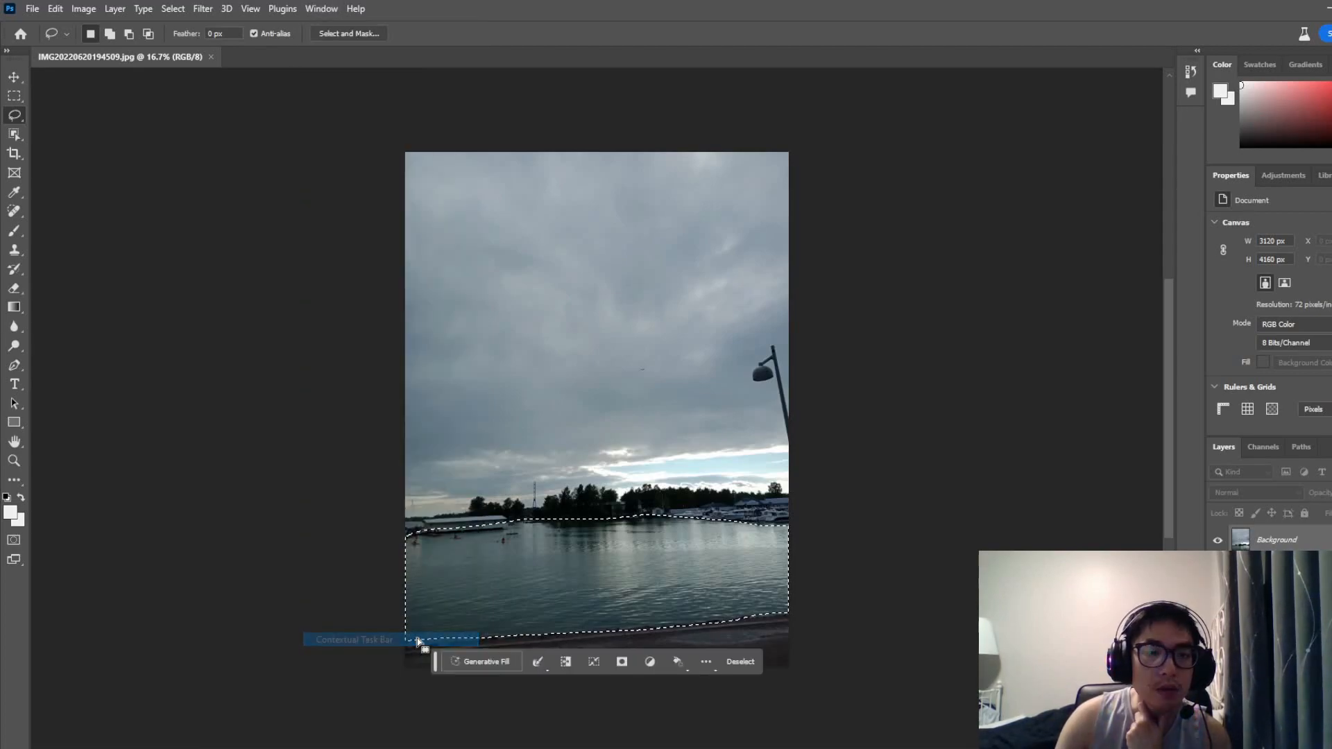
# Generate a fill in the selected water area with the Generative Fill prompt "sea monster".
pyautogui.click(480, 661)
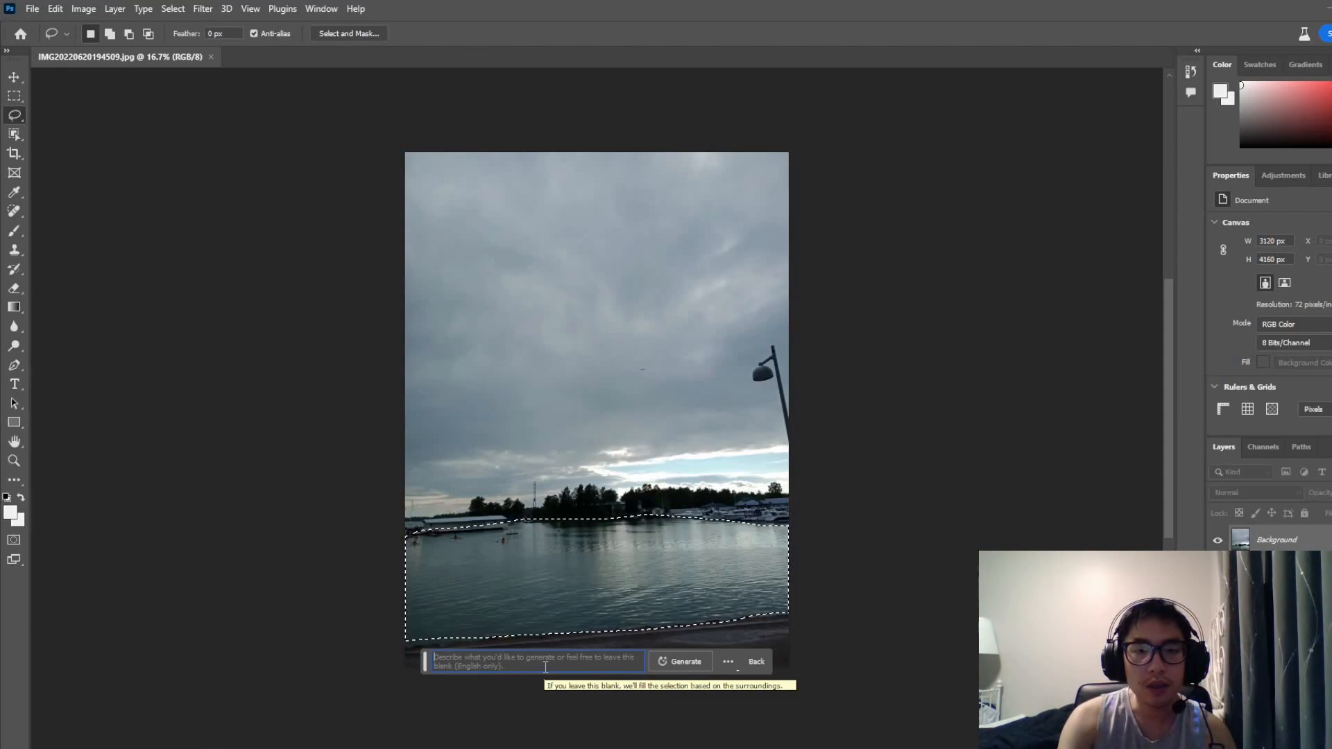
pyautogui.write('sea mon')
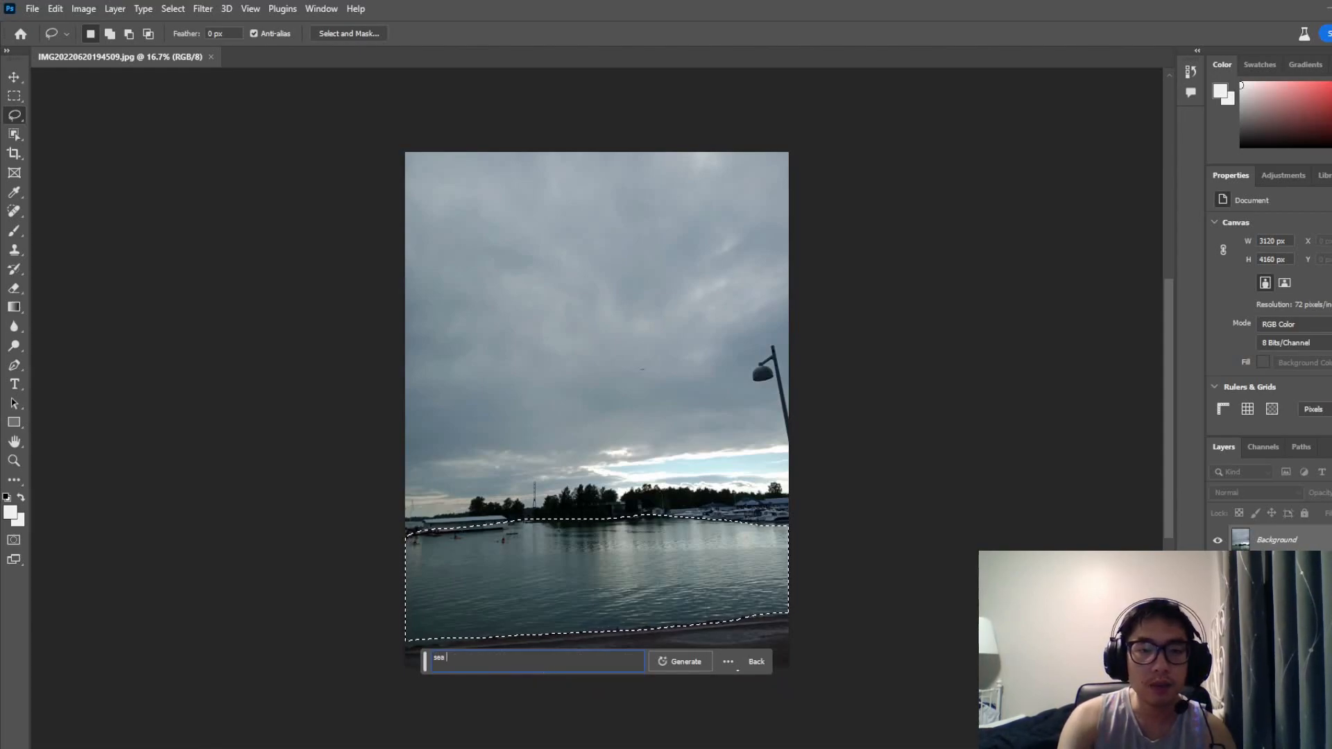
pyautogui.write('ster')
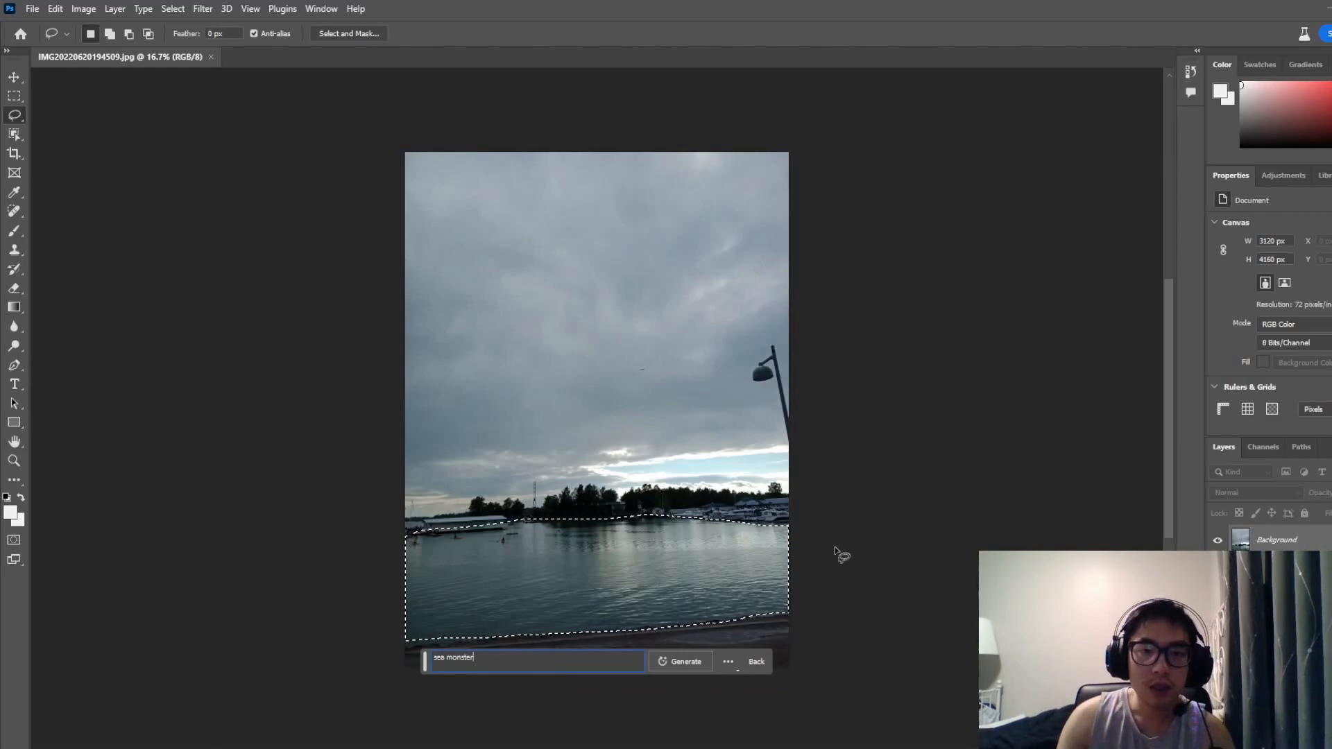
pyautogui.click(676, 659)
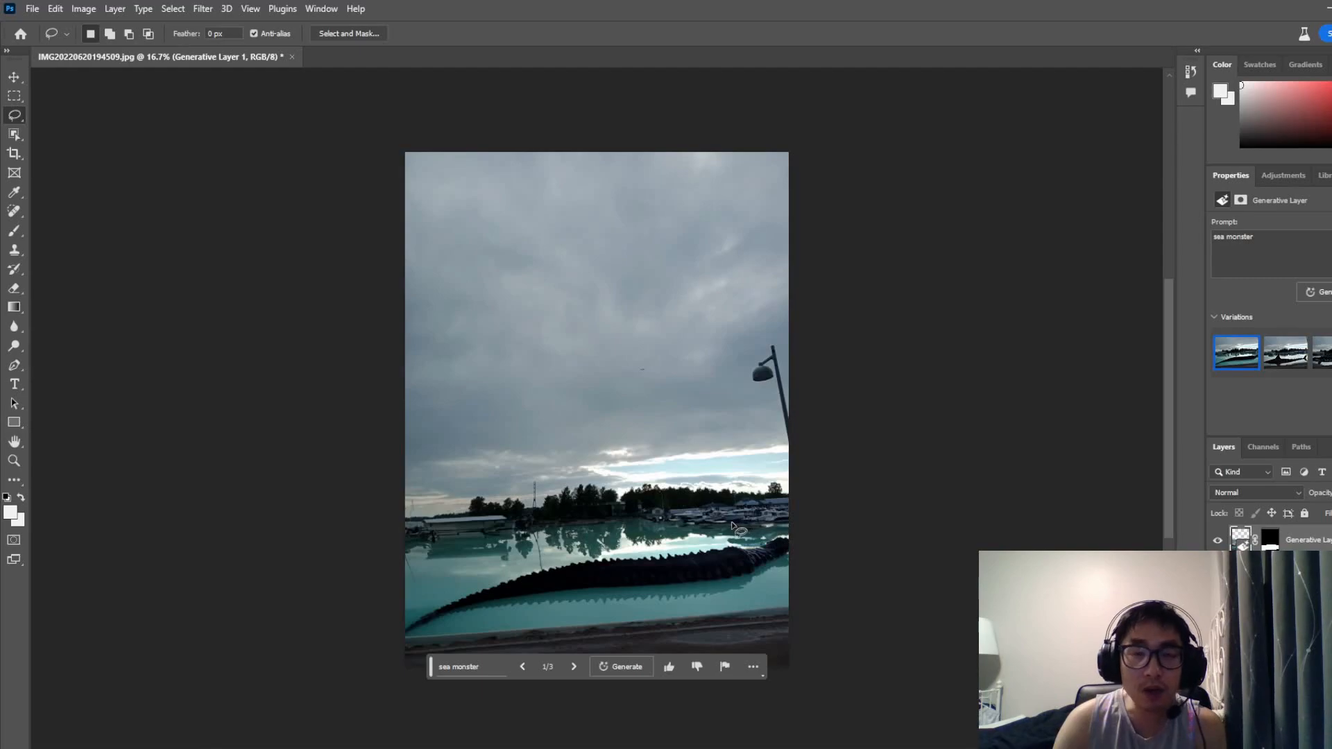
# Lasso the lower sky and treeline across the photo's full width and fill it using the Generative Fill prompt "mountain range".
pyautogui.moveTo(802, 492)
pyautogui.mouseDown()
pyautogui.moveTo(432, 524)
pyautogui.moveTo(365, 511)
pyautogui.moveTo(351, 424)
pyautogui.moveTo(419, 387)
pyautogui.moveTo(669, 374)
pyautogui.moveTo(794, 336)
pyautogui.moveTo(846, 396)
pyautogui.moveTo(848, 514)
pyautogui.mouseUp()
pyautogui.click(488, 550)
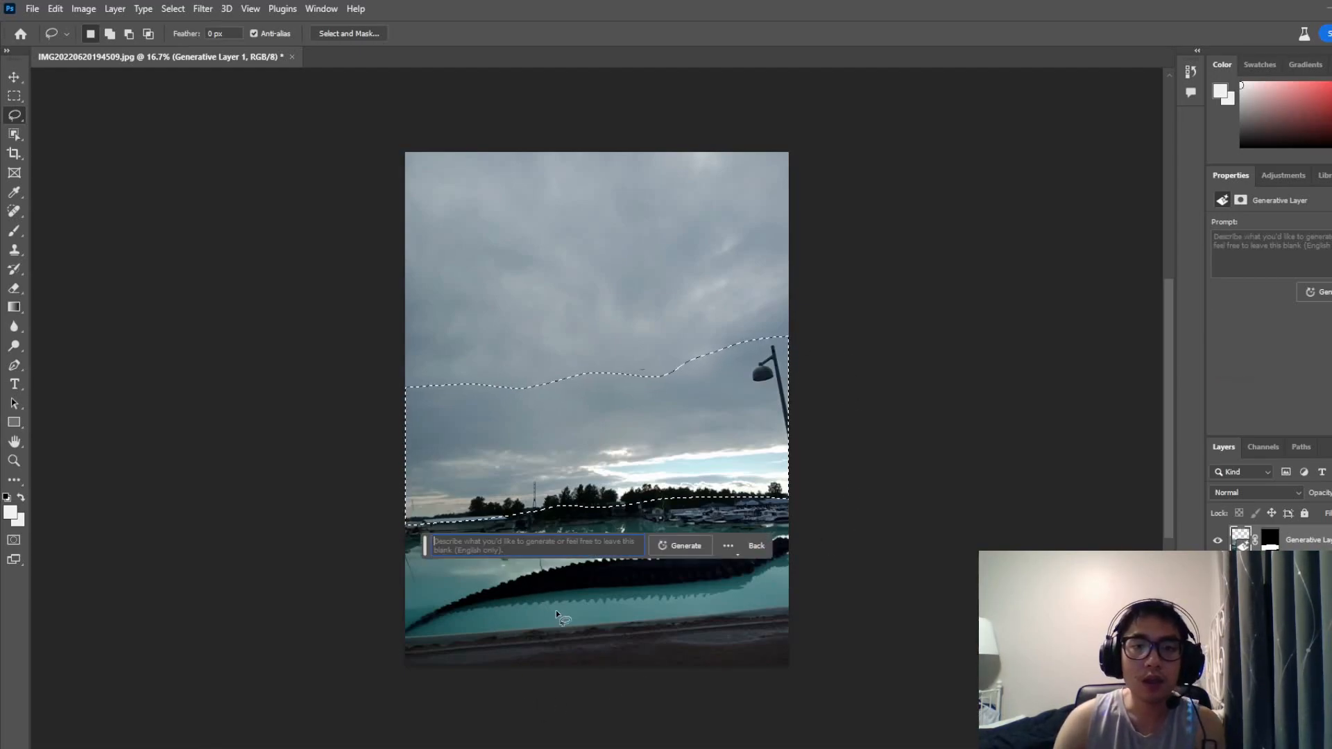
pyautogui.write('mountain range')
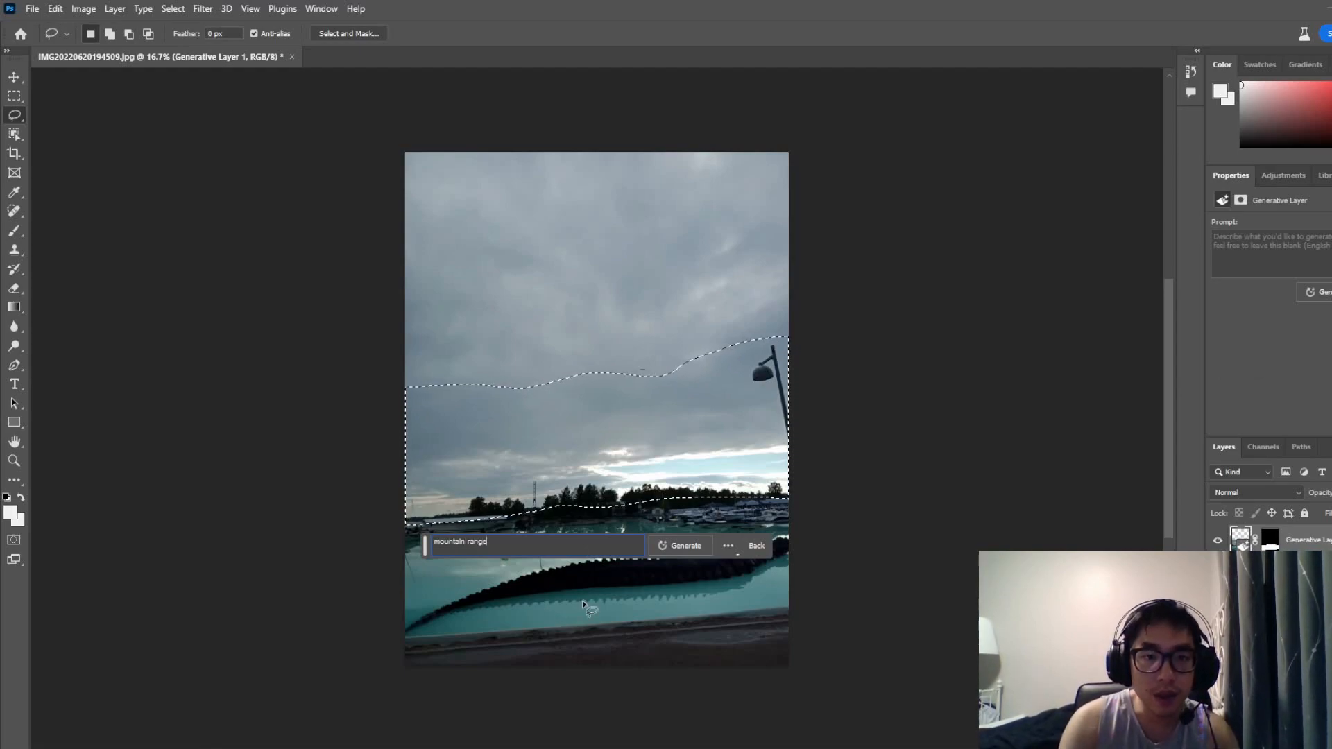
pyautogui.click(690, 545)
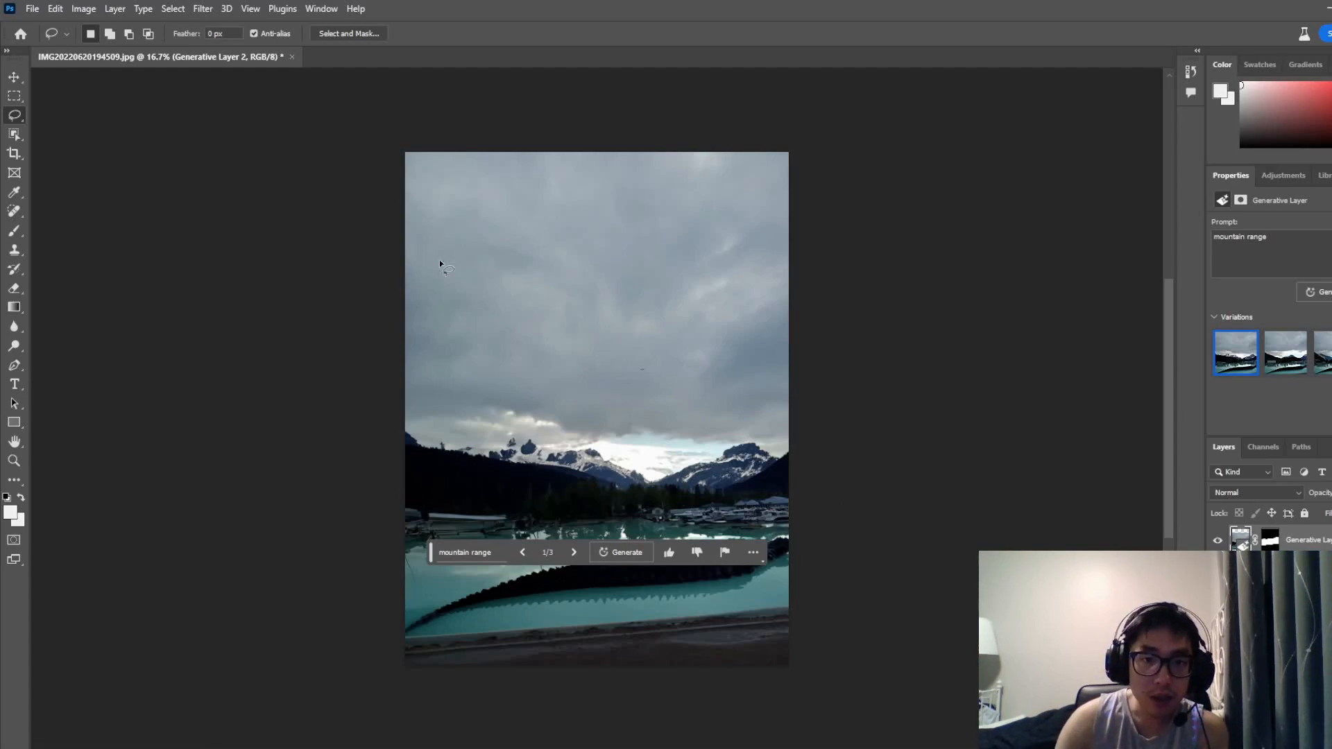
# Lasso the whole sky down to the foot of the mountains and fill it using the Generative Fill prompt "Godzilla".
pyautogui.moveTo(816, 461)
pyautogui.mouseDown()
pyautogui.moveTo(591, 489)
pyautogui.moveTo(373, 433)
pyautogui.moveTo(363, 172)
pyautogui.moveTo(402, 104)
pyautogui.moveTo(974, 134)
pyautogui.moveTo(1026, 313)
pyautogui.moveTo(1013, 478)
pyautogui.mouseUp()
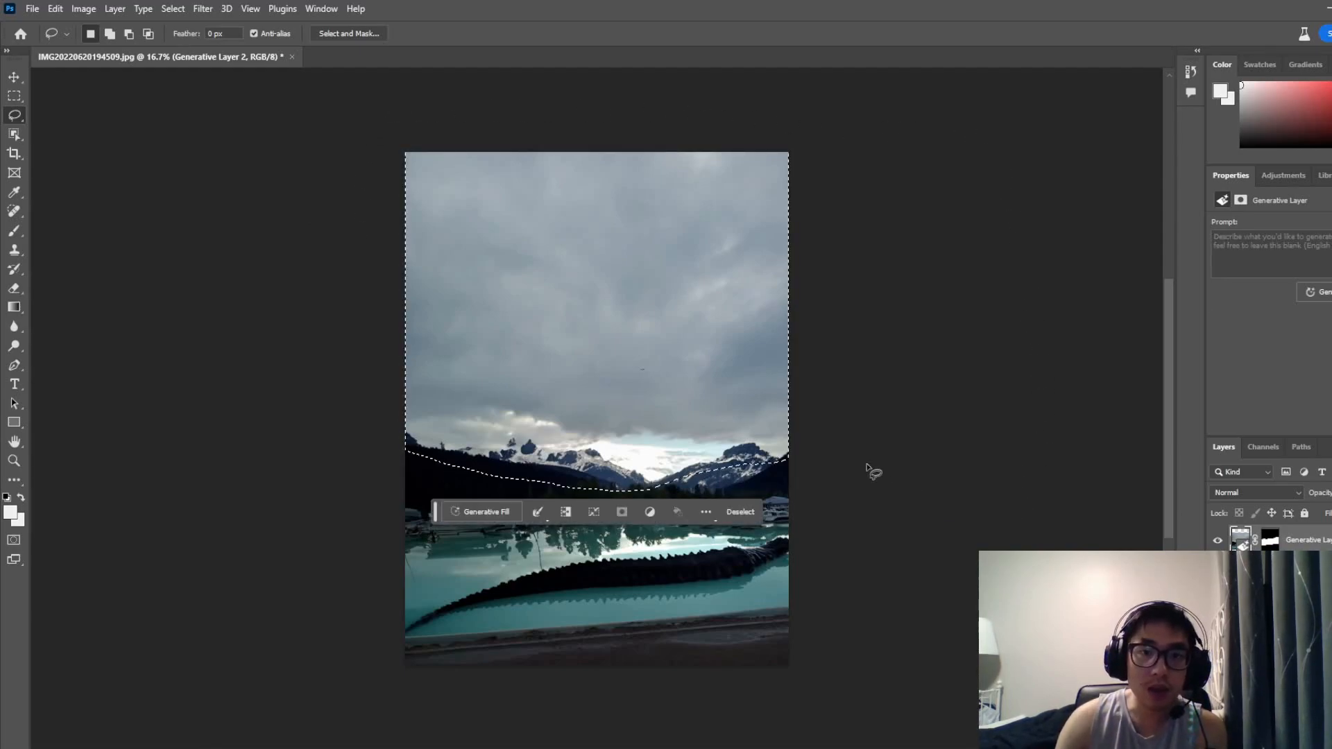
pyautogui.click(509, 514)
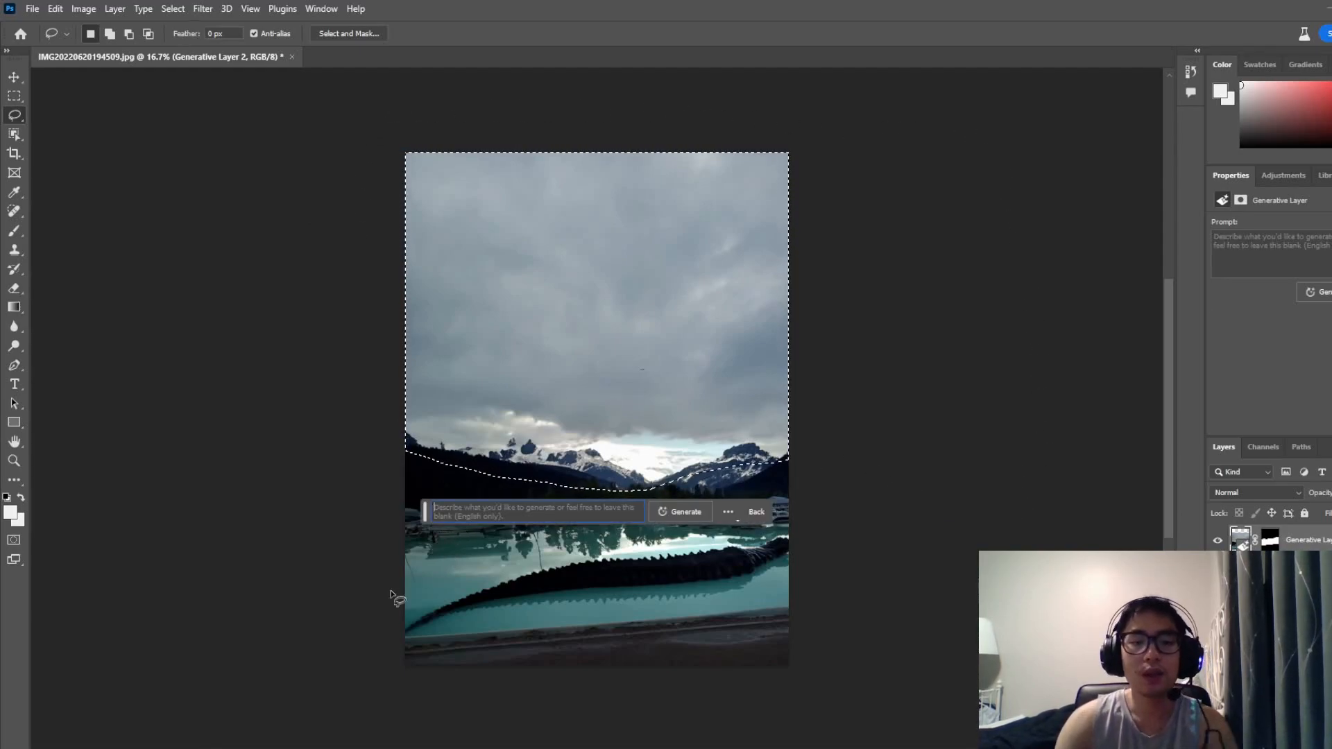
pyautogui.write('Godzilla')
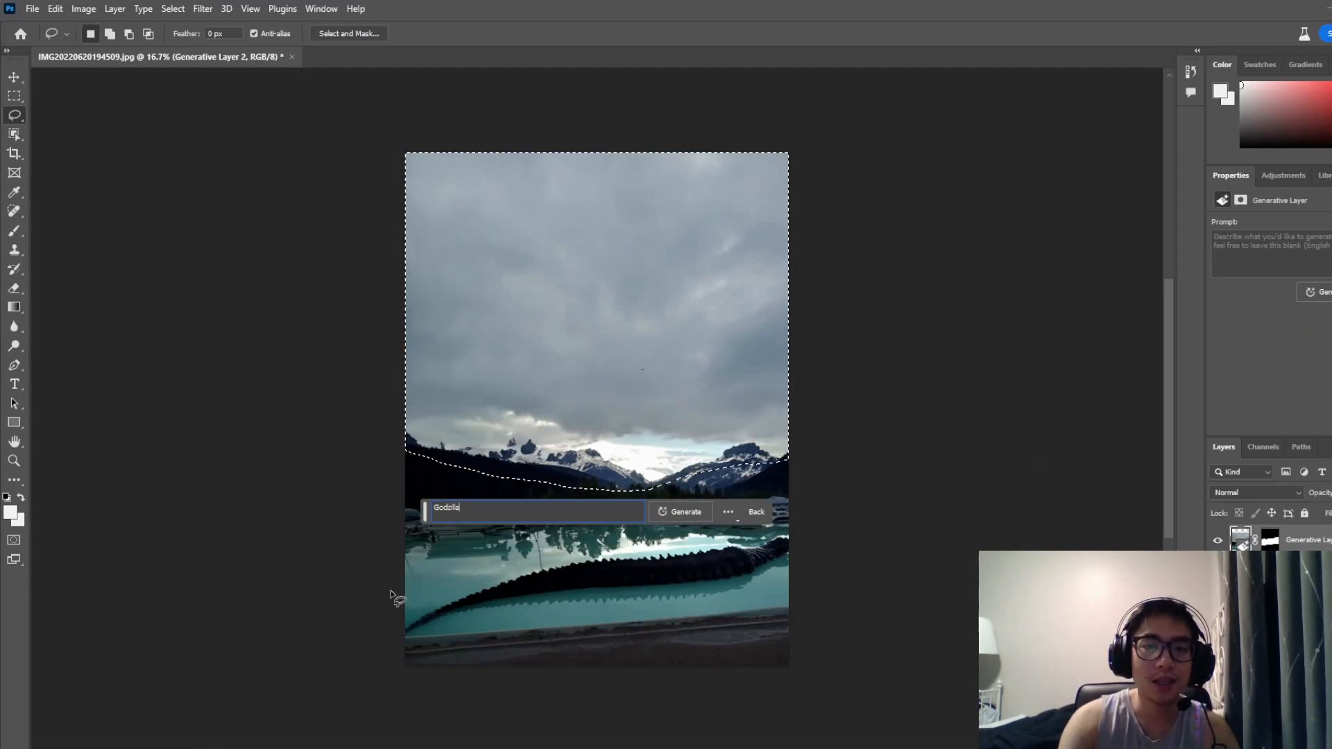
pyautogui.click(684, 513)
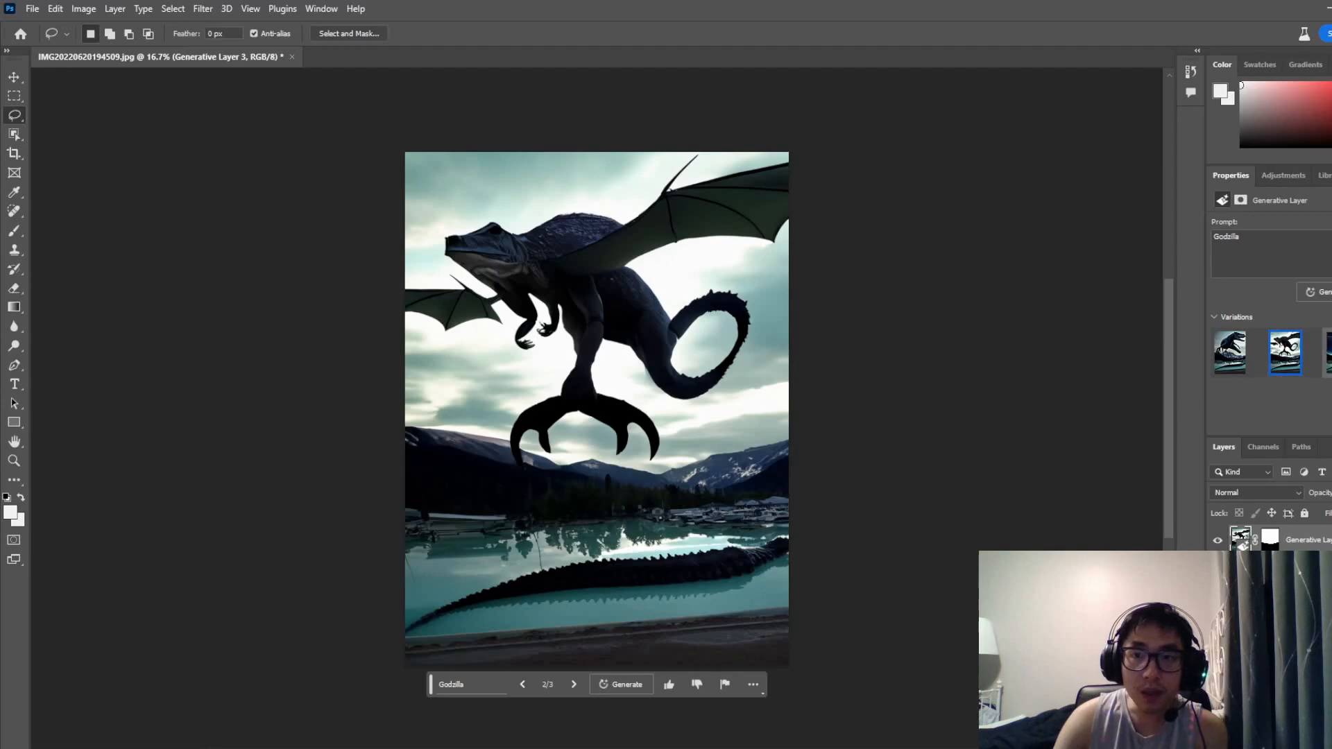
# Compare the generated Godzilla variations and choose the first one.
pyautogui.click(1322, 358)
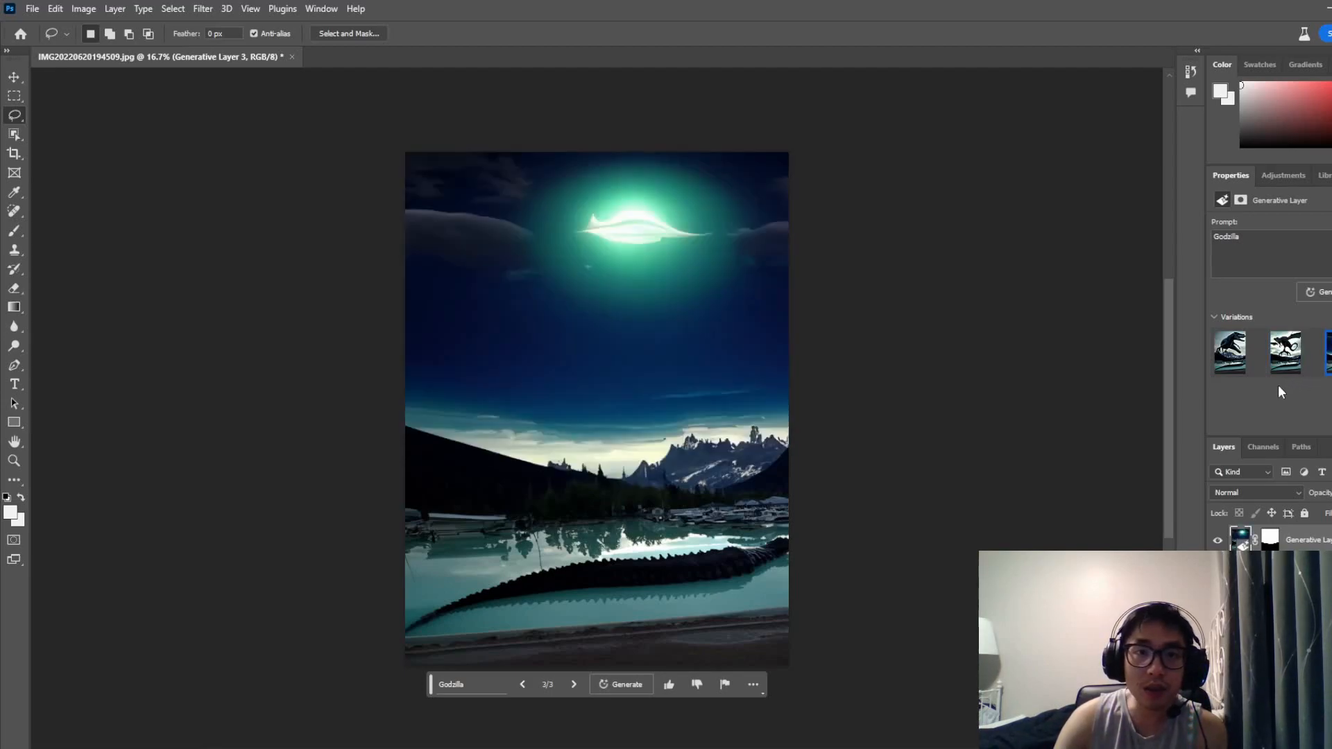
pyautogui.click(1280, 366)
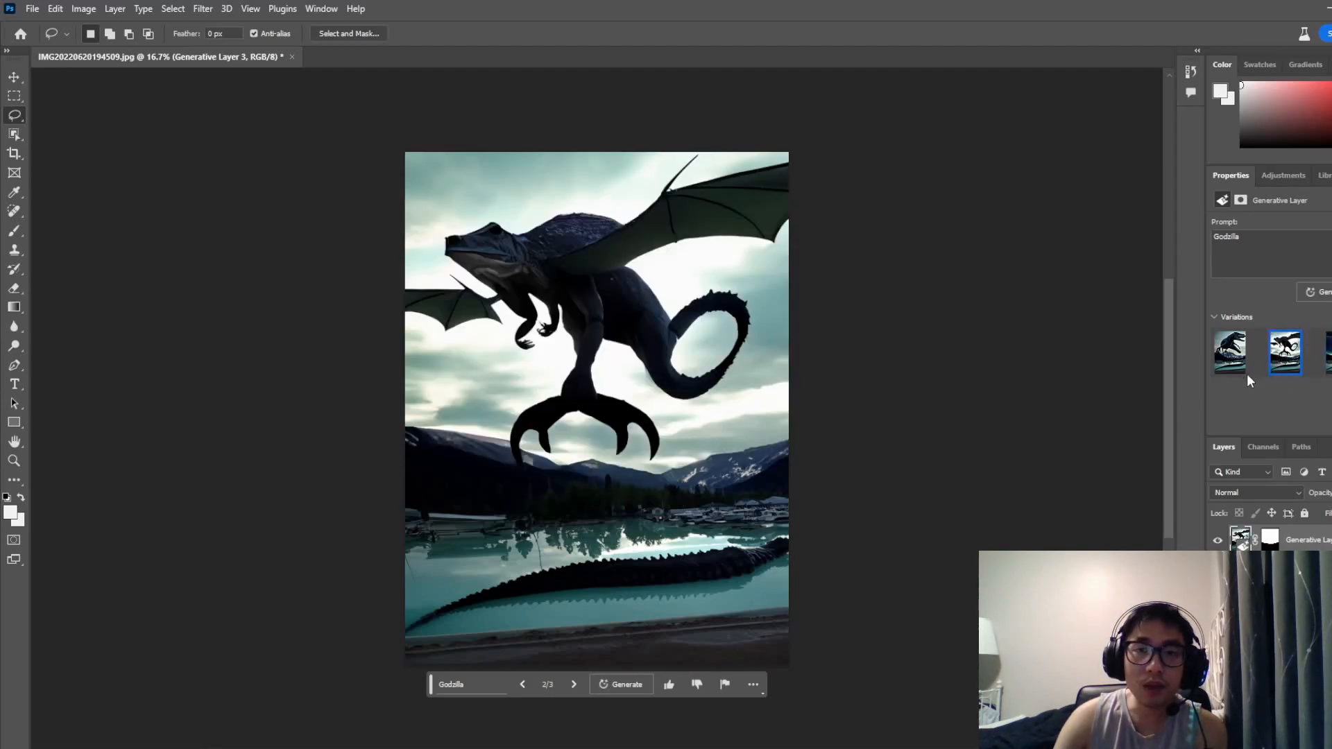
pyautogui.click(1228, 373)
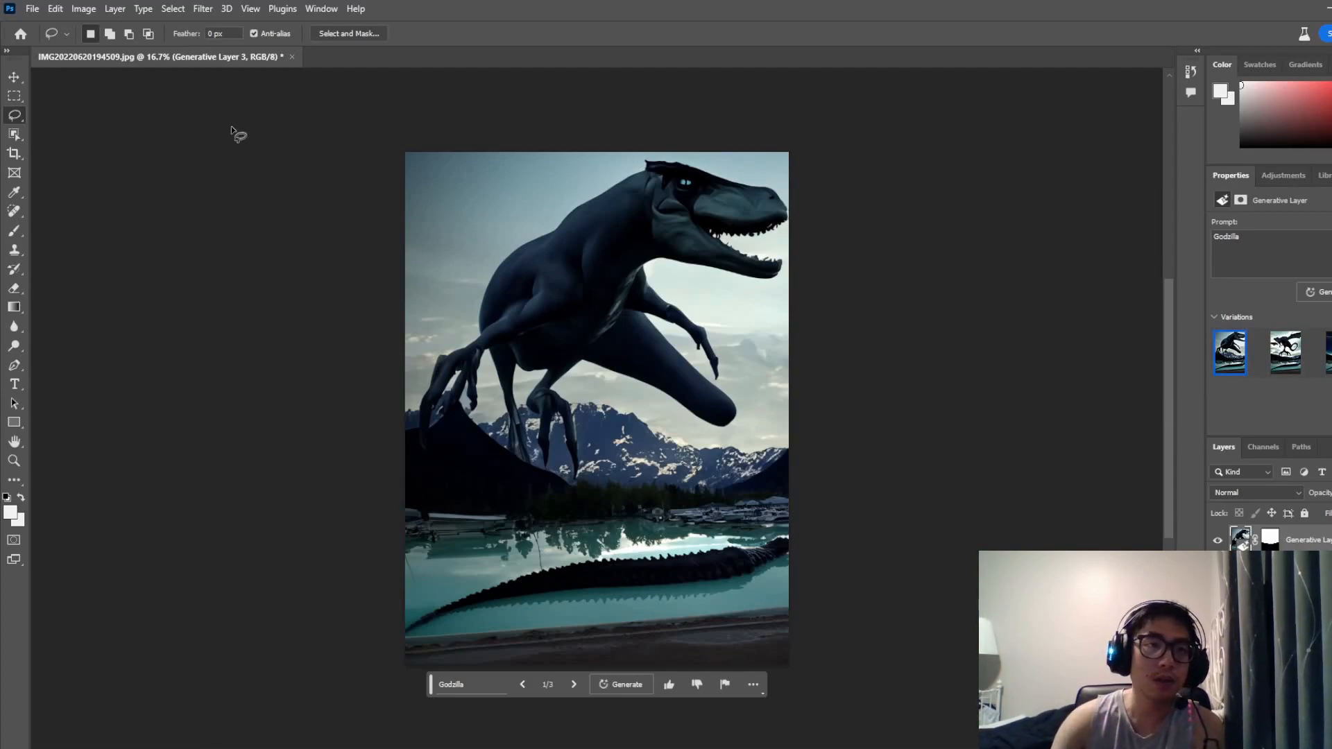
# Close the lake photo, select the standing man in 20220707_225703.jpg as the subject, and invert the selection to cover the background.
pyautogui.click(292, 57)
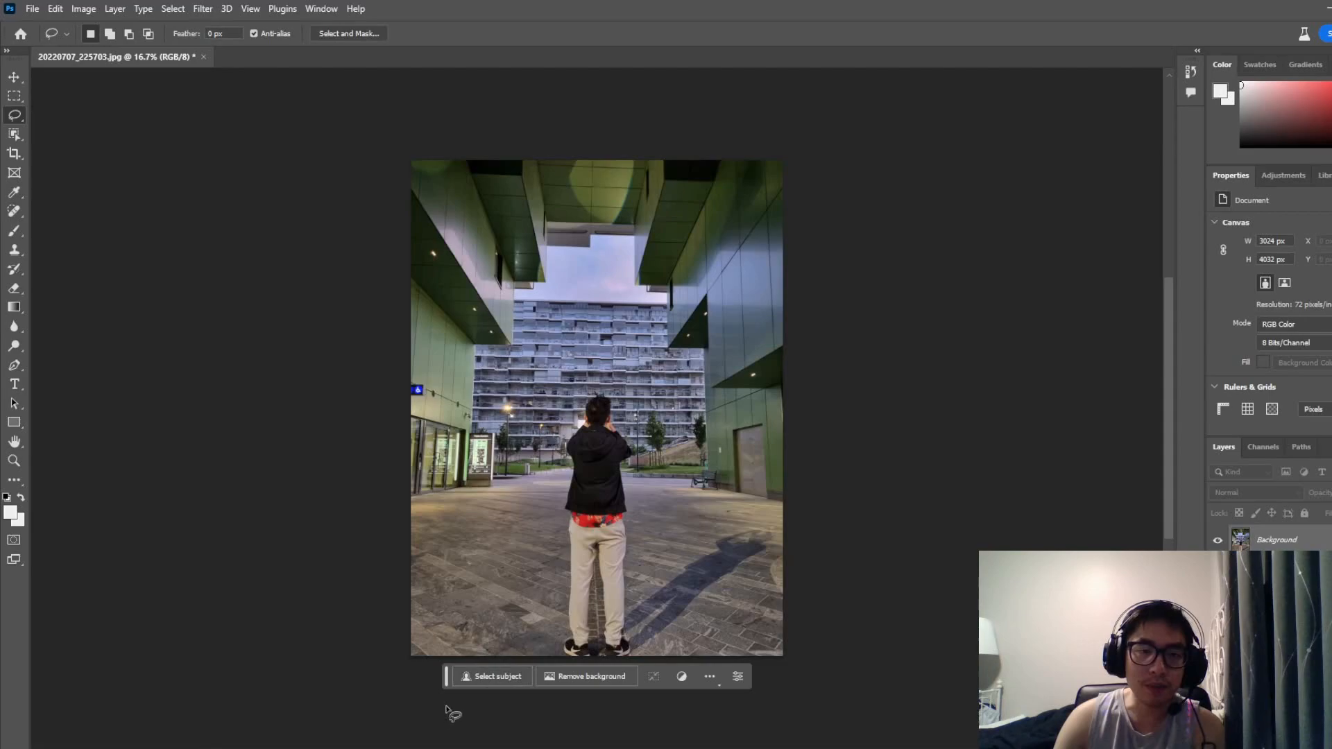
pyautogui.click(469, 673)
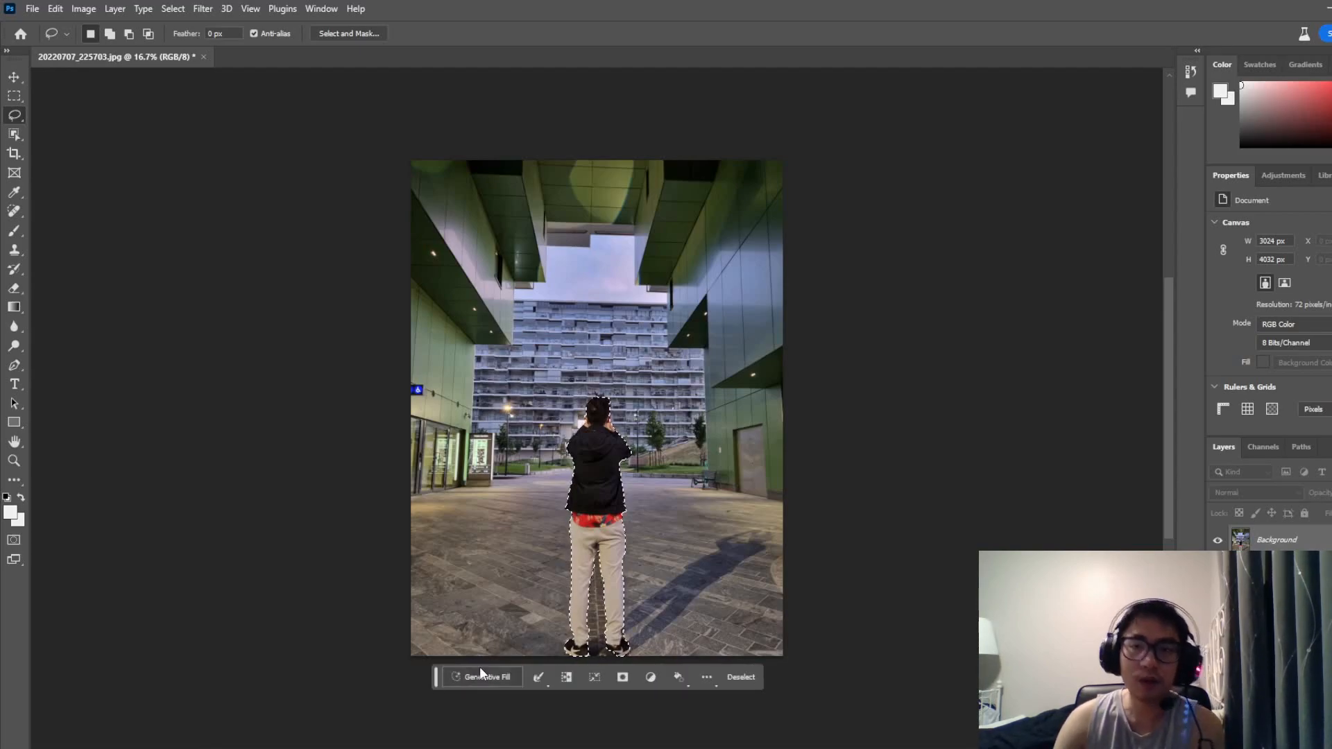
pyautogui.hotkey('ctrl', 'shift', 'i')
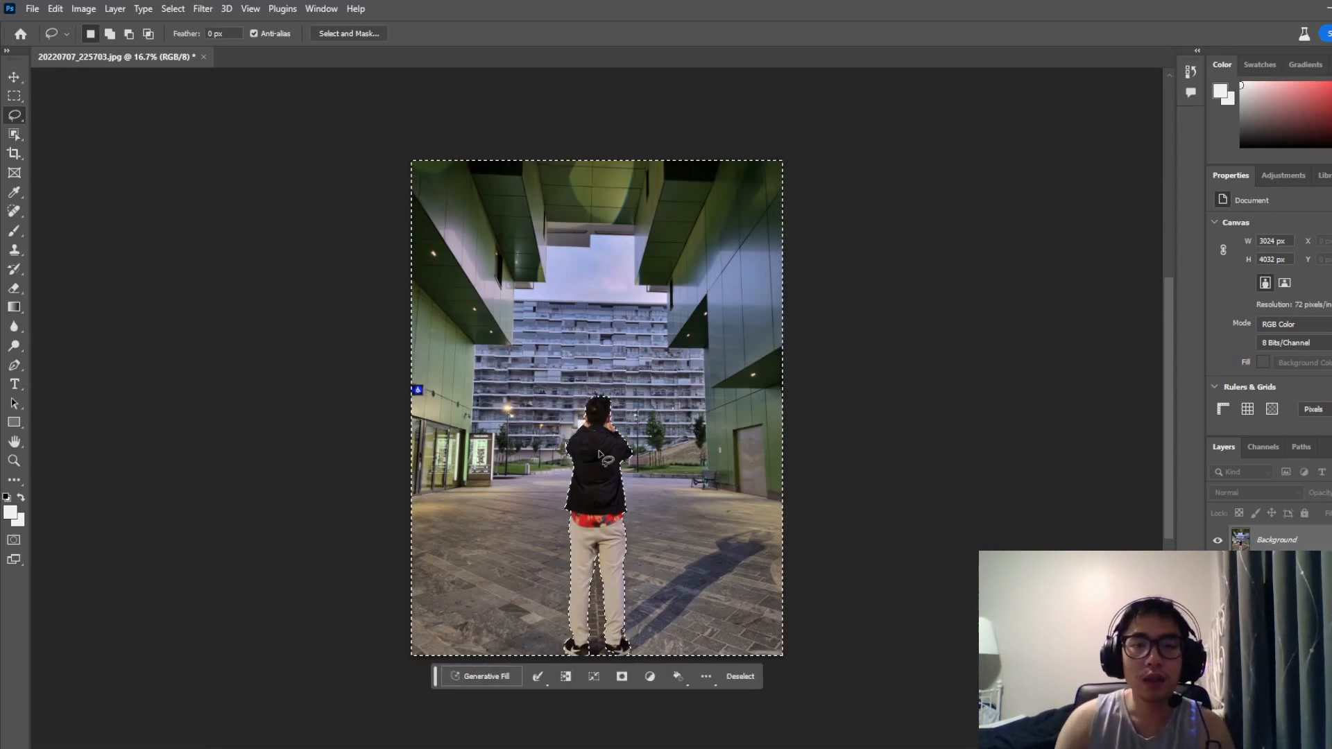
# Replace the selected background using the Generative Fill prompt "tokyo night street" and choose the third variation.
pyautogui.click(475, 674)
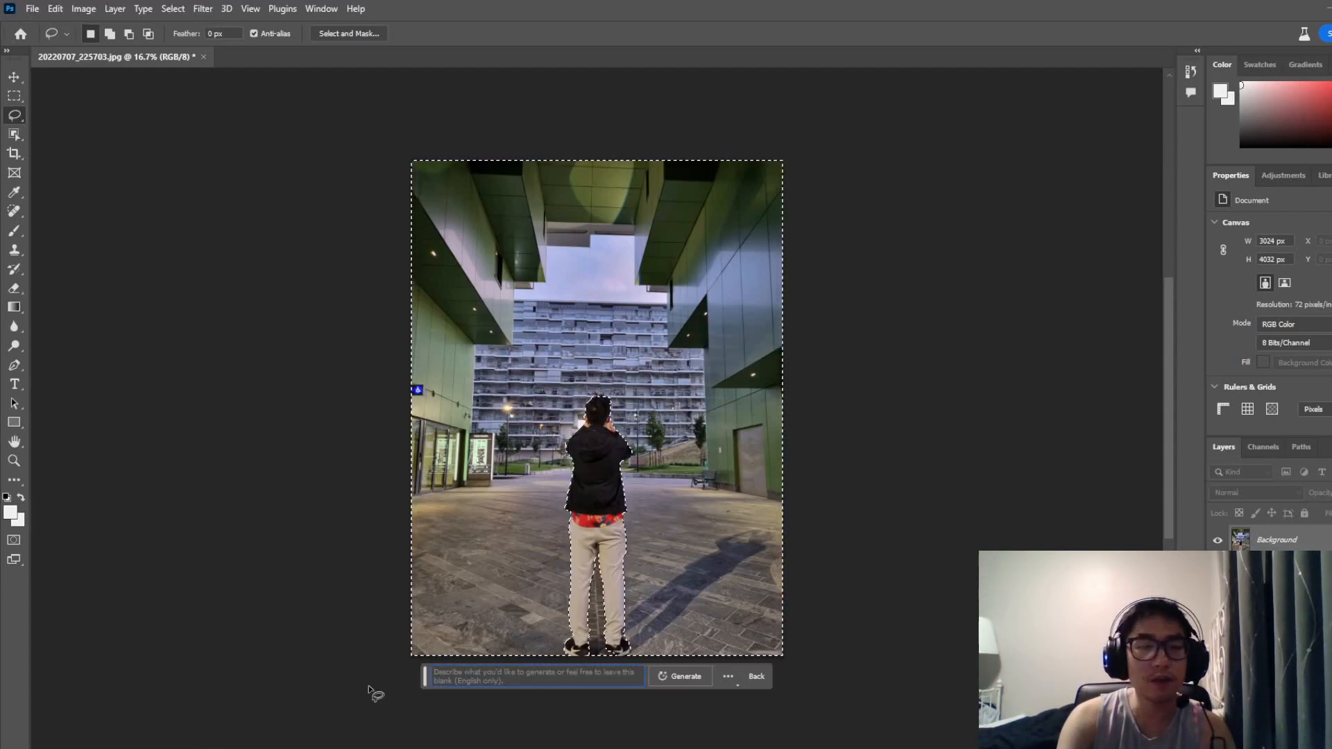
pyautogui.write('to')
pyautogui.write('kyo n')
pyautogui.write('t ')
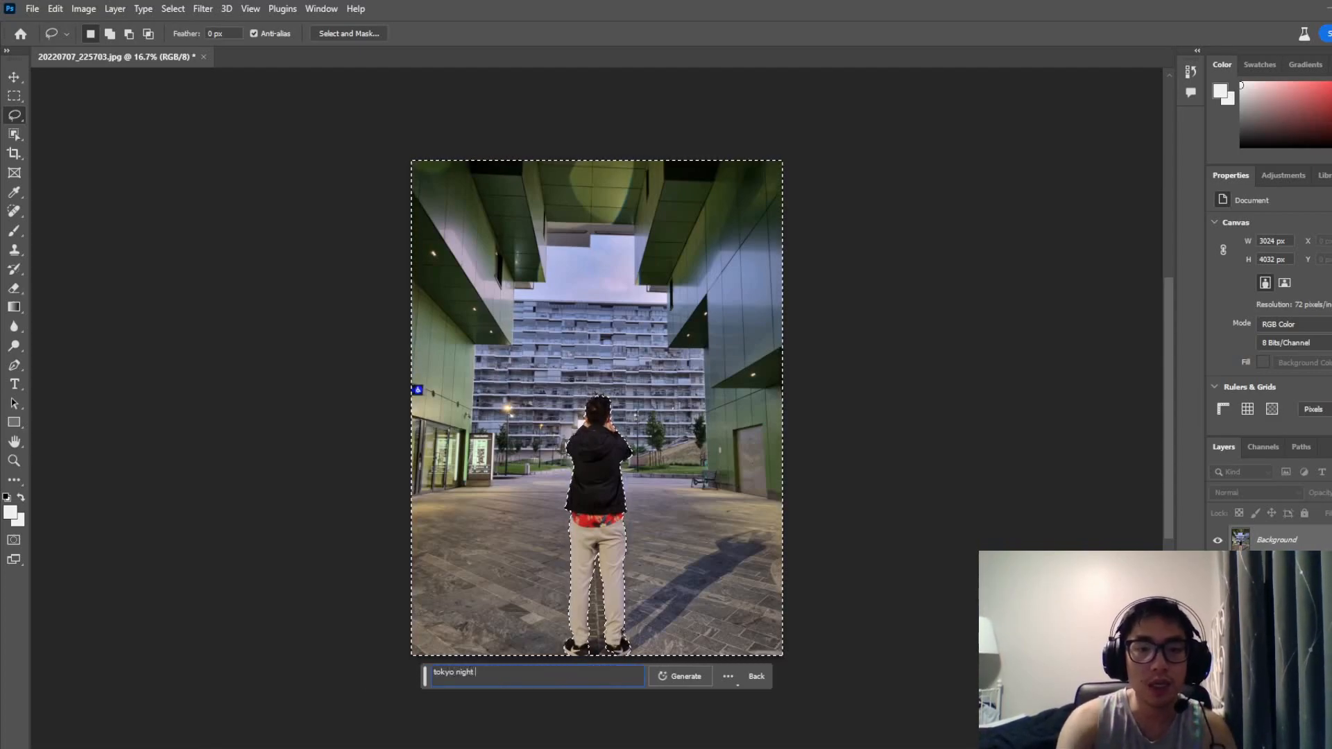
pyautogui.write('street')
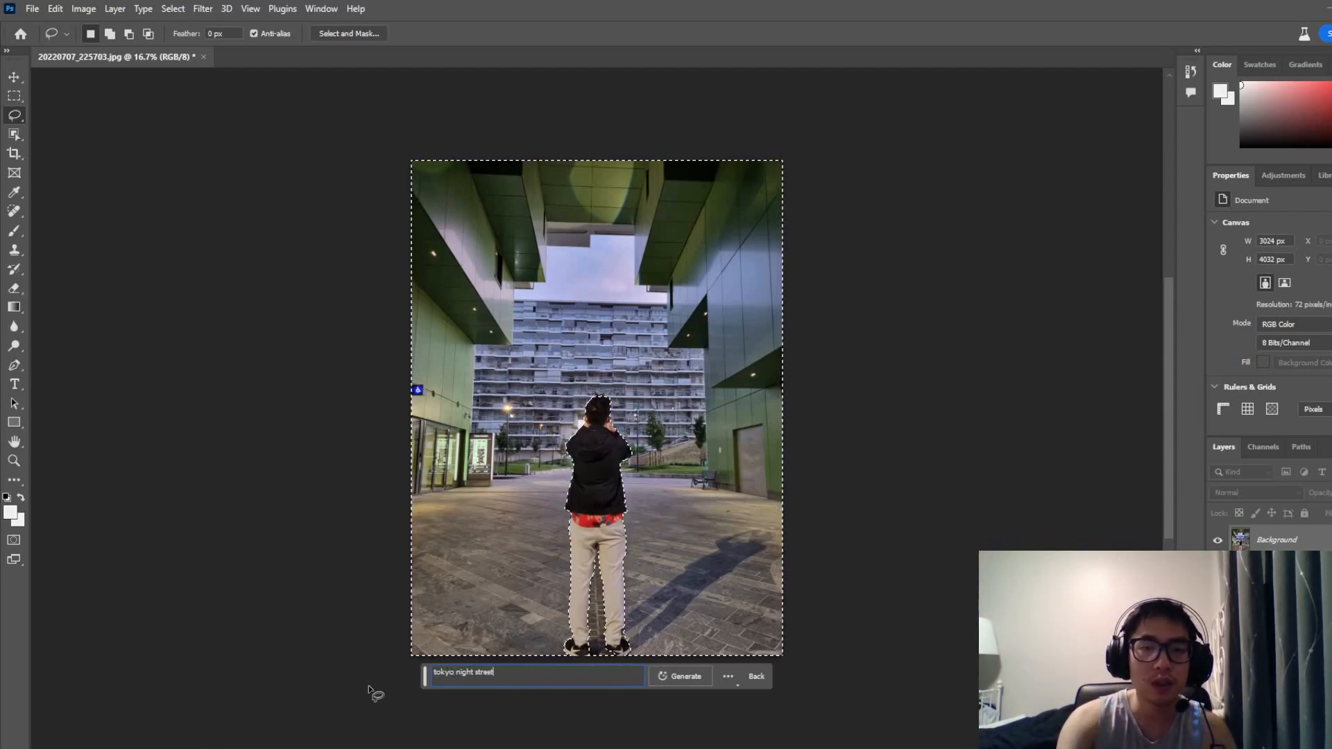
pyautogui.click(680, 676)
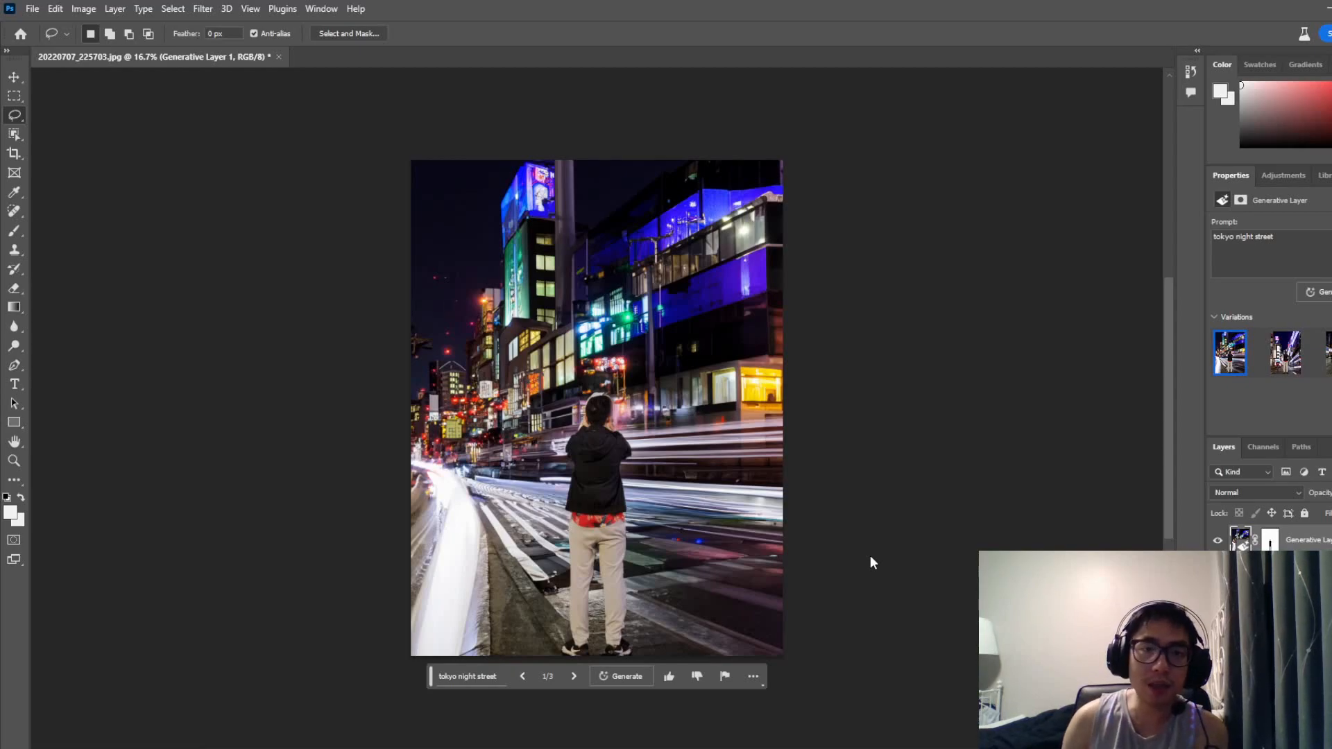
pyautogui.click(1280, 368)
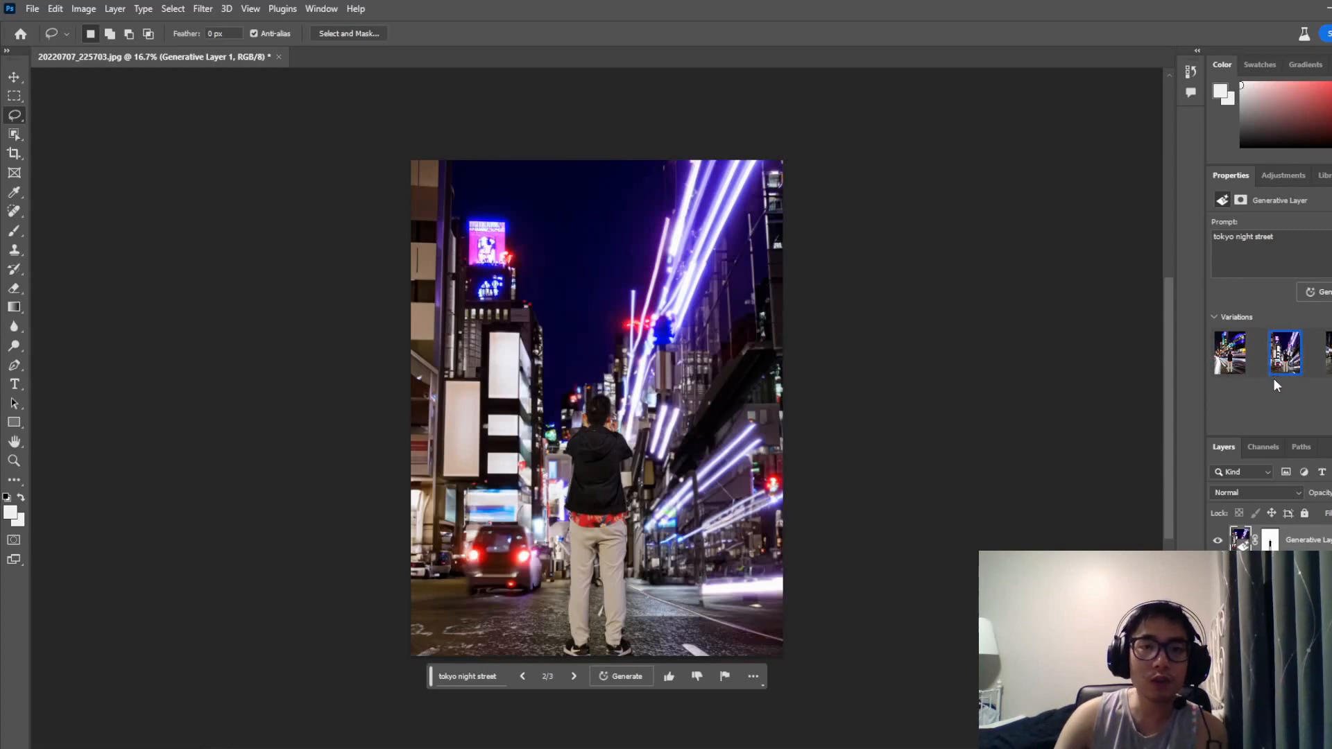
pyautogui.click(1325, 365)
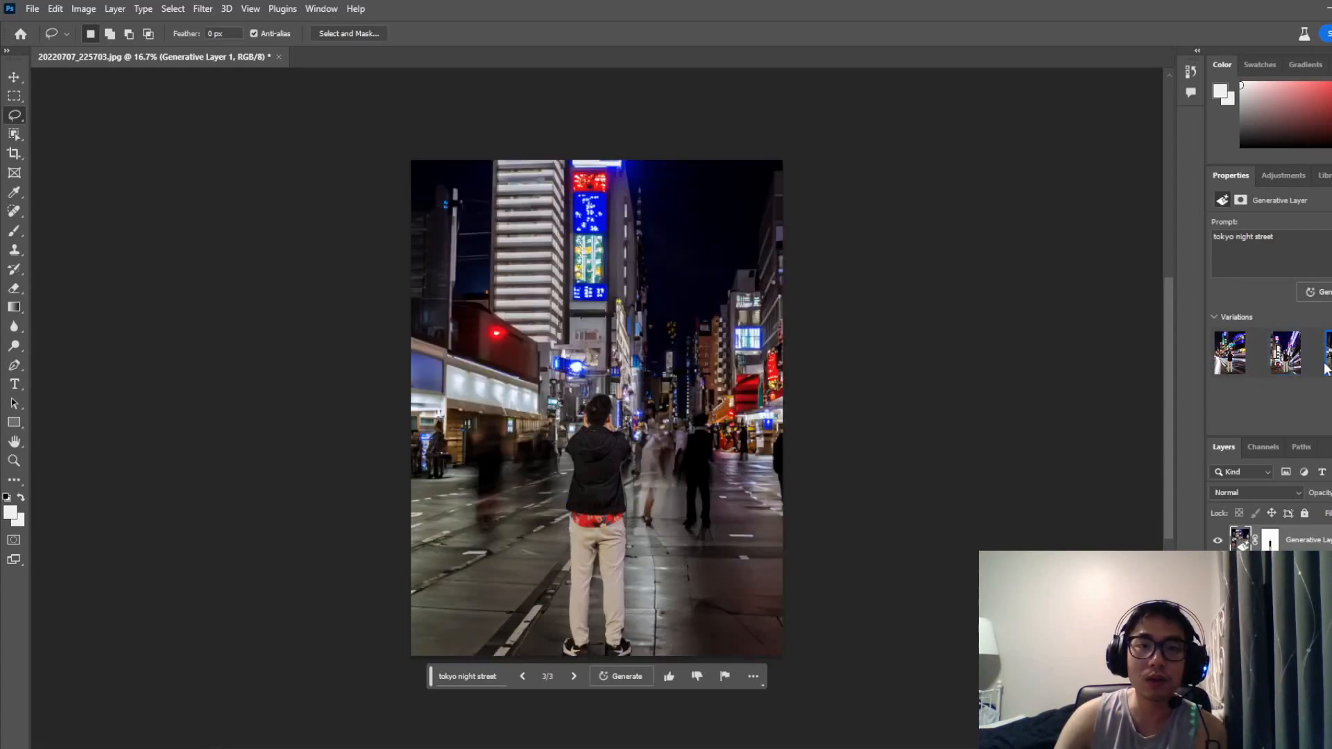